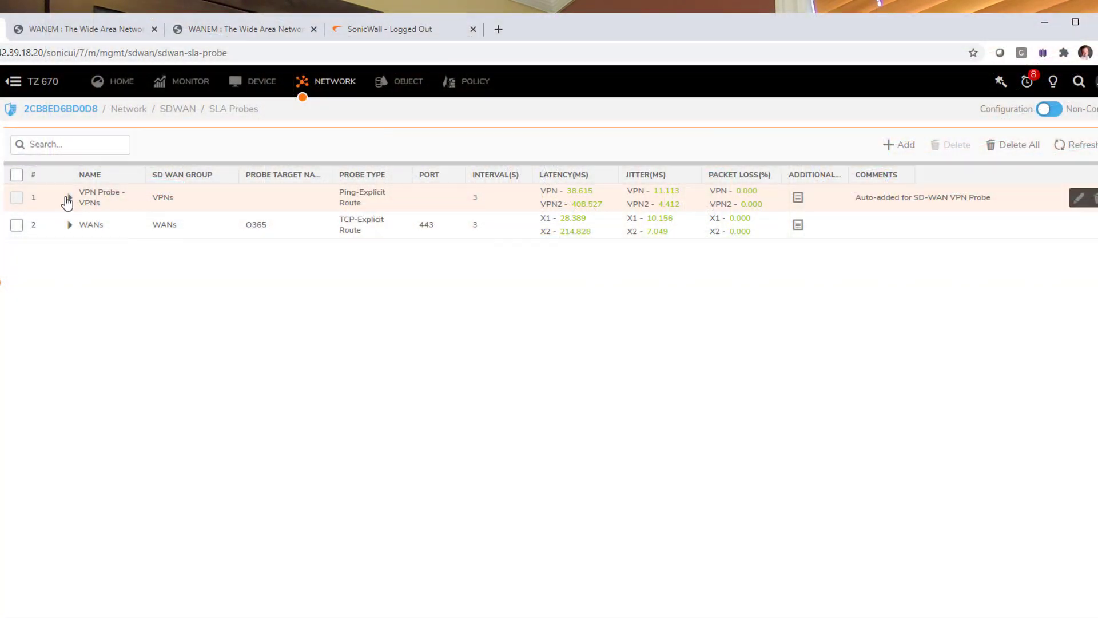
# - Expand the VPN Probe - VPNs entry in the SLA probes list to view its performance graphs
pyautogui.click(68, 199)
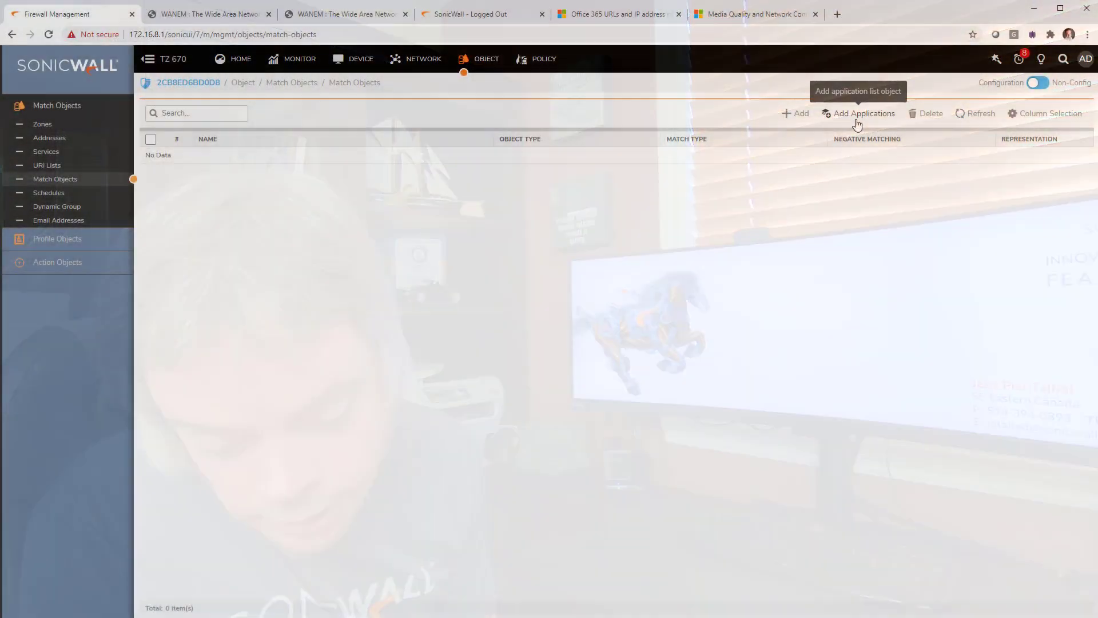
# - Start an application match object named "Office 365 APPs" with auto-generated naming off, and filter the application list by "Microsoft"
pyautogui.click(856, 114)
pyautogui.click(839, 180)
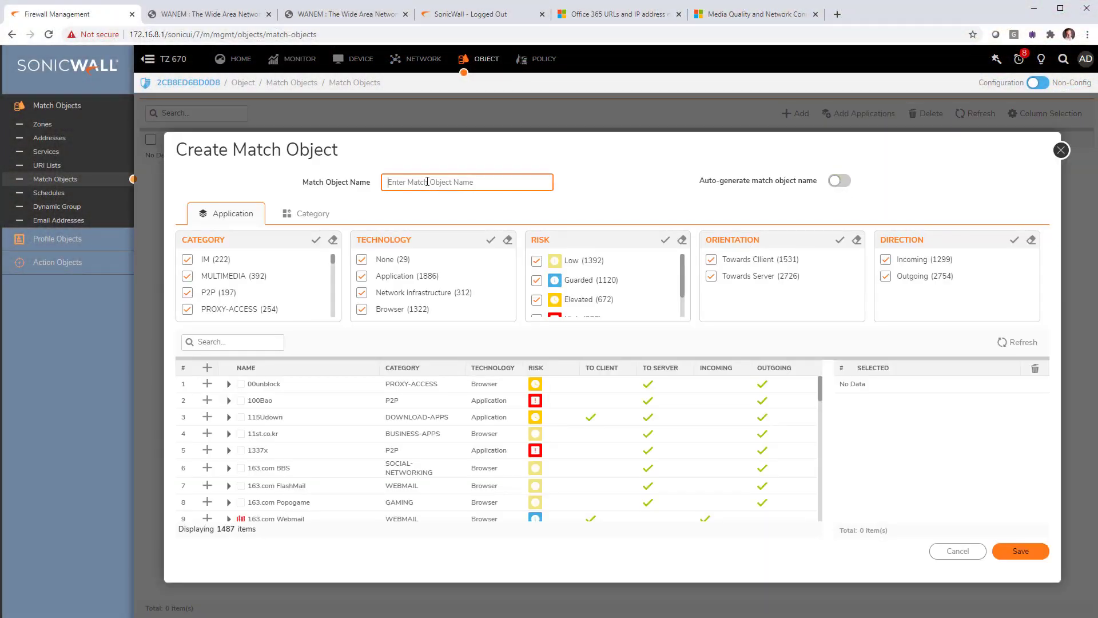
pyautogui.write('Office 365 APPs')
pyautogui.click(237, 342)
pyautogui.write('Microsoft')
# - Add Microsoft Office 365, OneDrive, OneNote, SharePoint, Skype for Business, Teams and Yammer to the match object and save it
pyautogui.scroll(-5, 222, 441)
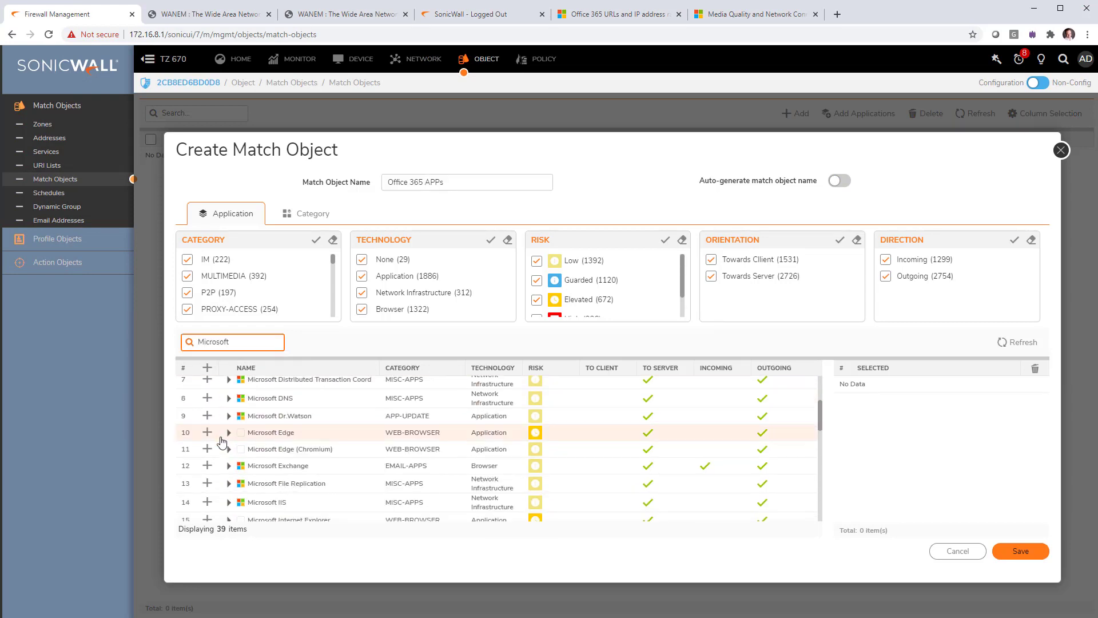
pyautogui.click(207, 452)
pyautogui.click(207, 469)
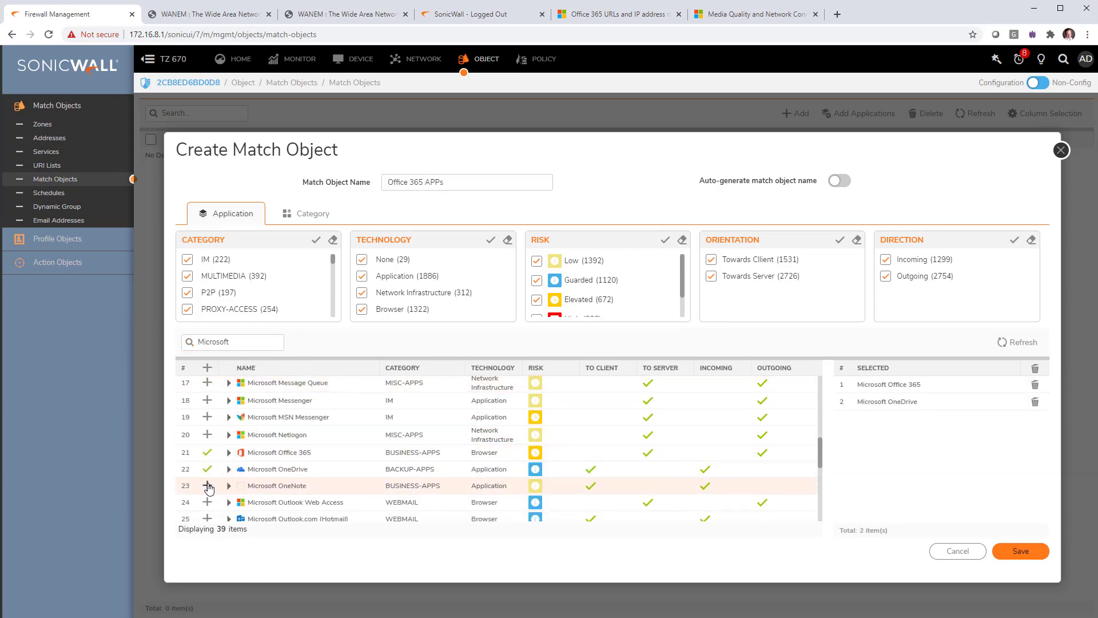
pyautogui.click(207, 486)
pyautogui.scroll(-3, 336, 449)
pyautogui.click(207, 456)
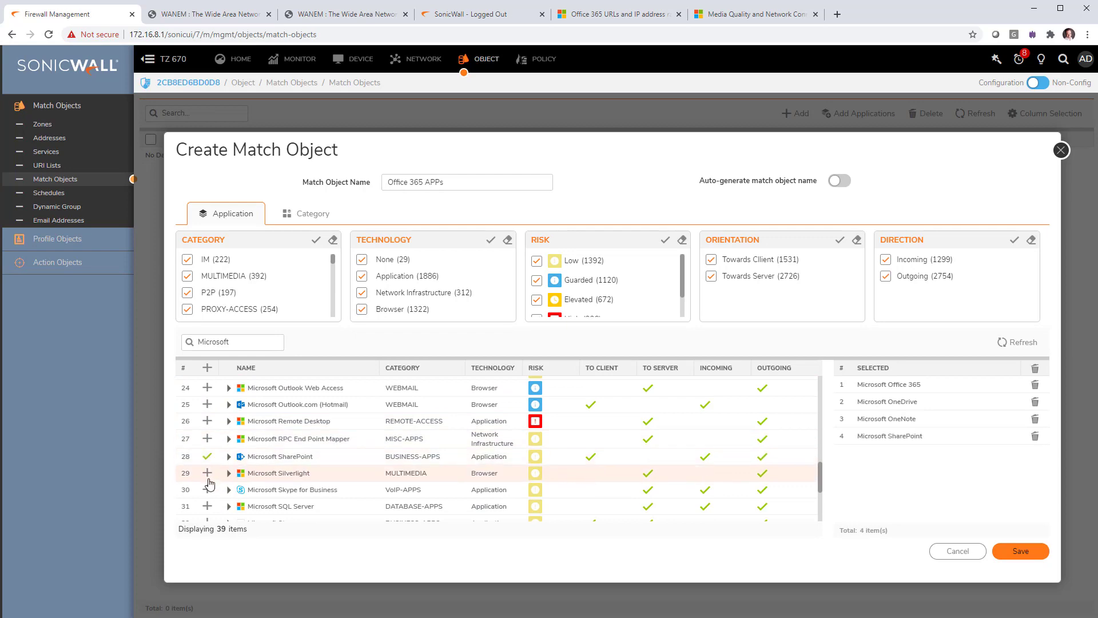
pyautogui.click(207, 489)
pyautogui.scroll(-3, 211, 450)
pyautogui.click(207, 444)
pyautogui.scroll(-1, 209, 450)
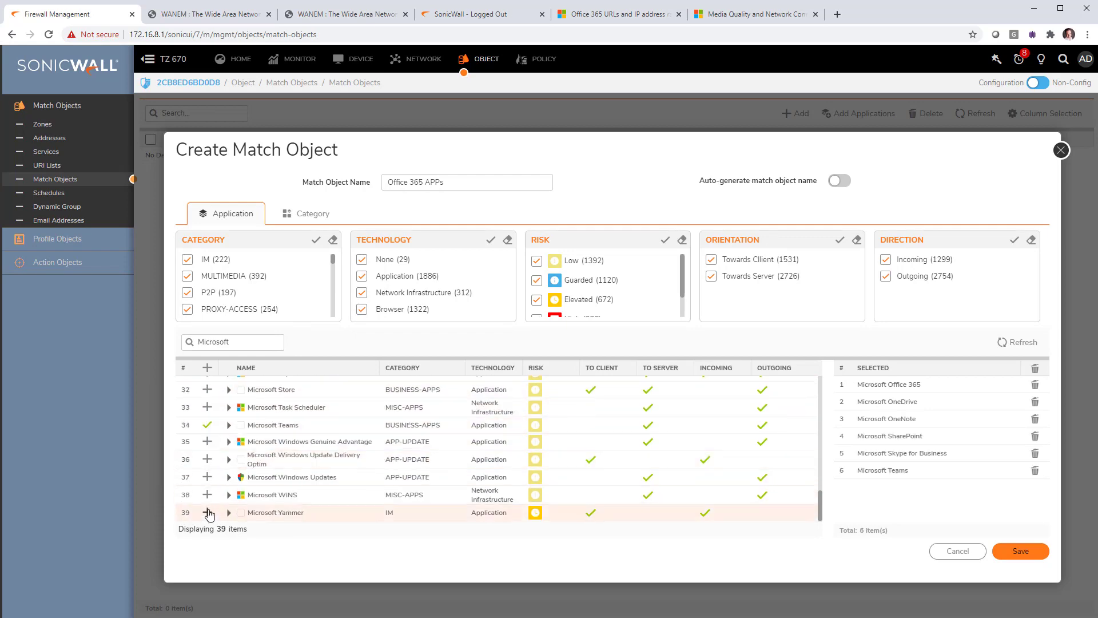
pyautogui.click(207, 512)
pyautogui.click(1019, 550)
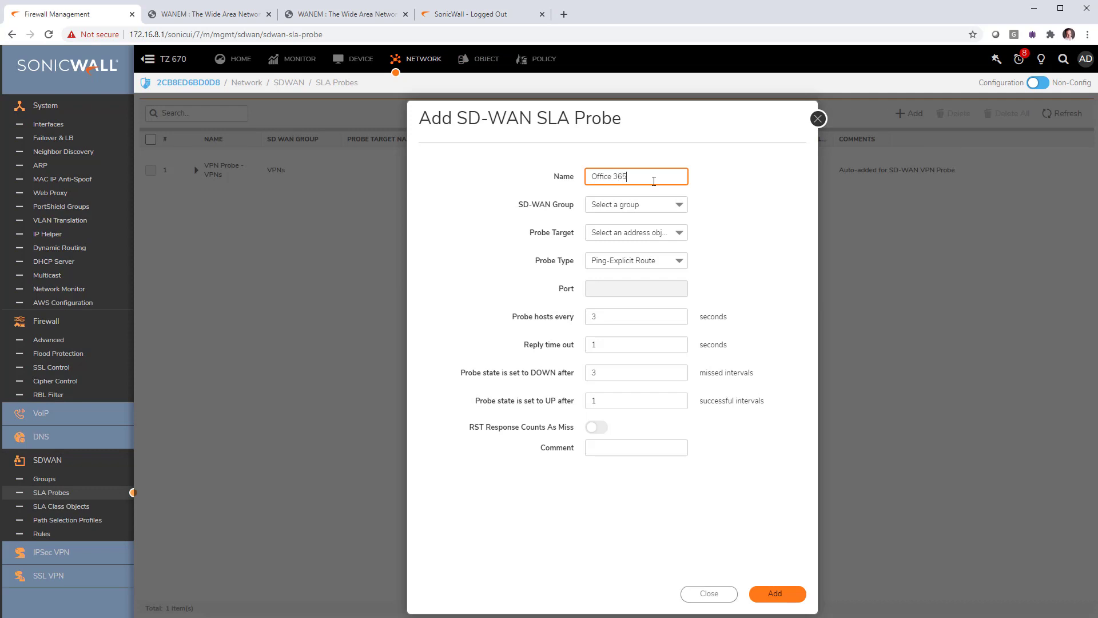
# - Assign the WANs group to the SLA probe and create its target address object "Office 365" in zone WAN with hostname outlook.office365.com
pyautogui.click(636, 204)
pyautogui.click(617, 216)
pyautogui.click(636, 232)
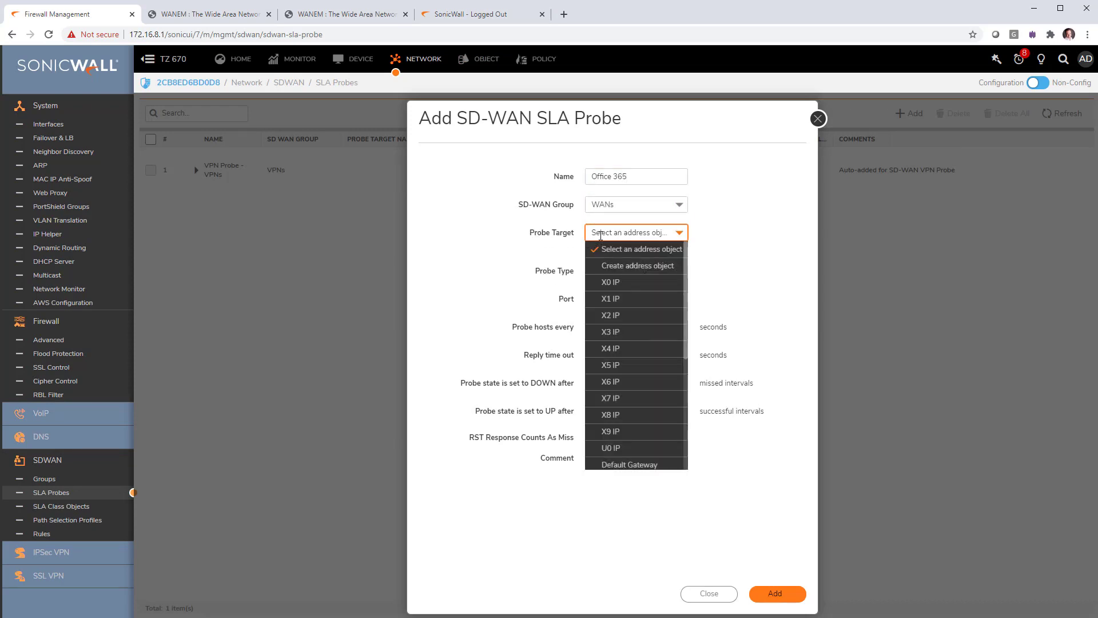
pyautogui.click(629, 250)
pyautogui.click(633, 221)
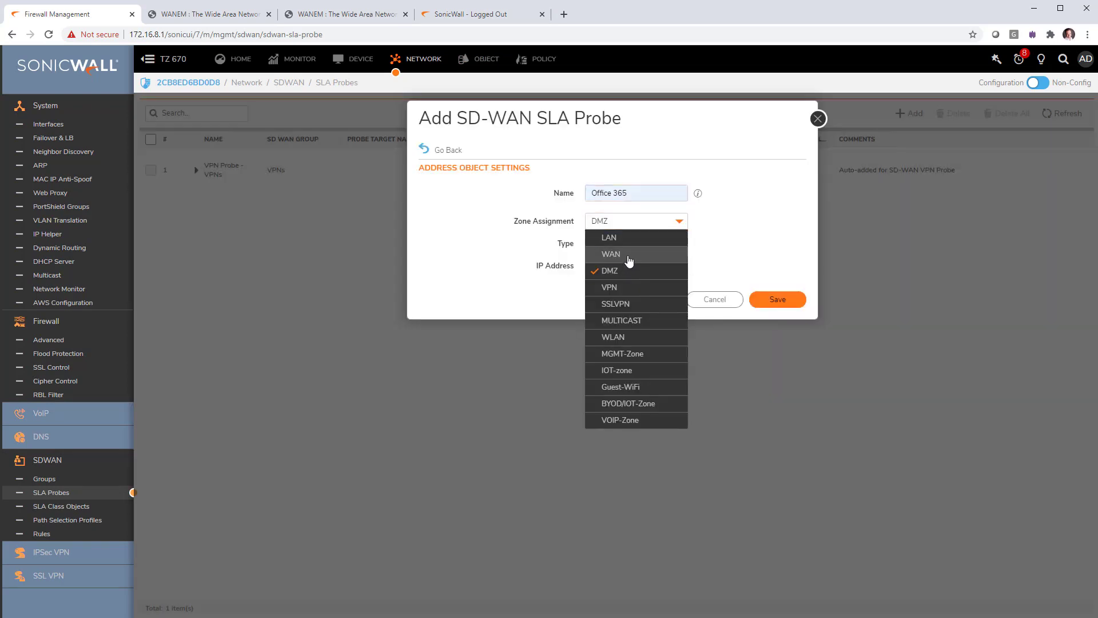
pyautogui.click(629, 253)
pyautogui.click(637, 244)
pyautogui.click(630, 276)
pyautogui.write('outlook.office365.com')
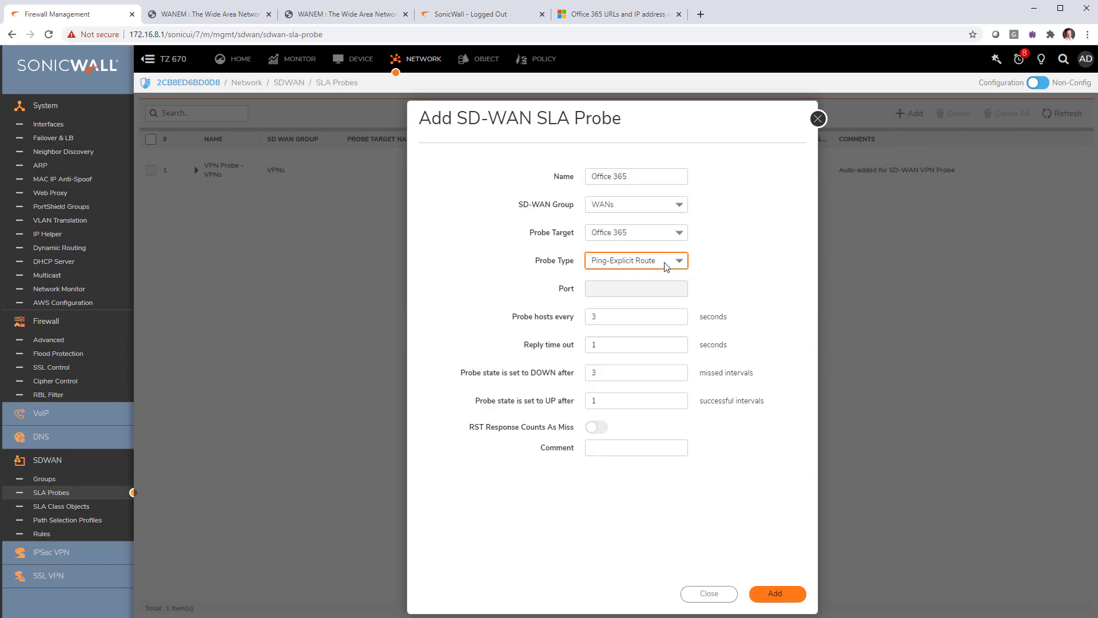
# - Set the probe type to TCP-Explicit Route with port 443 and add the Office 365 SLA probe
pyautogui.click(667, 261)
pyautogui.click(645, 293)
pyautogui.click(645, 290)
pyautogui.write('443')
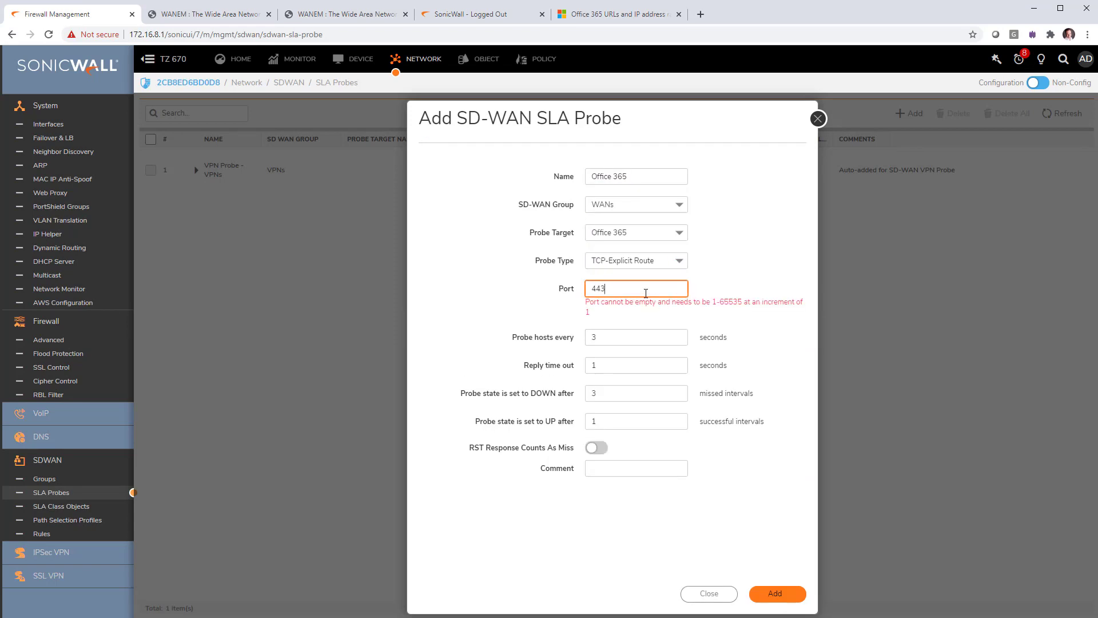
pyautogui.click(775, 593)
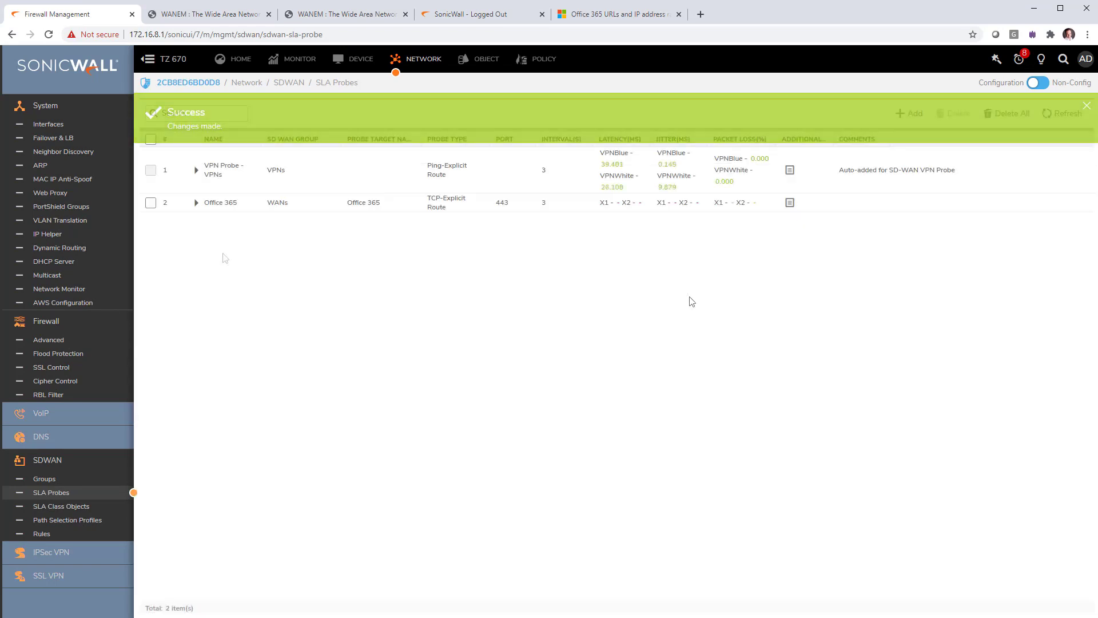
# - Expand the Office 365 probe to view its latency, jitter and packet loss graphs
pyautogui.click(196, 203)
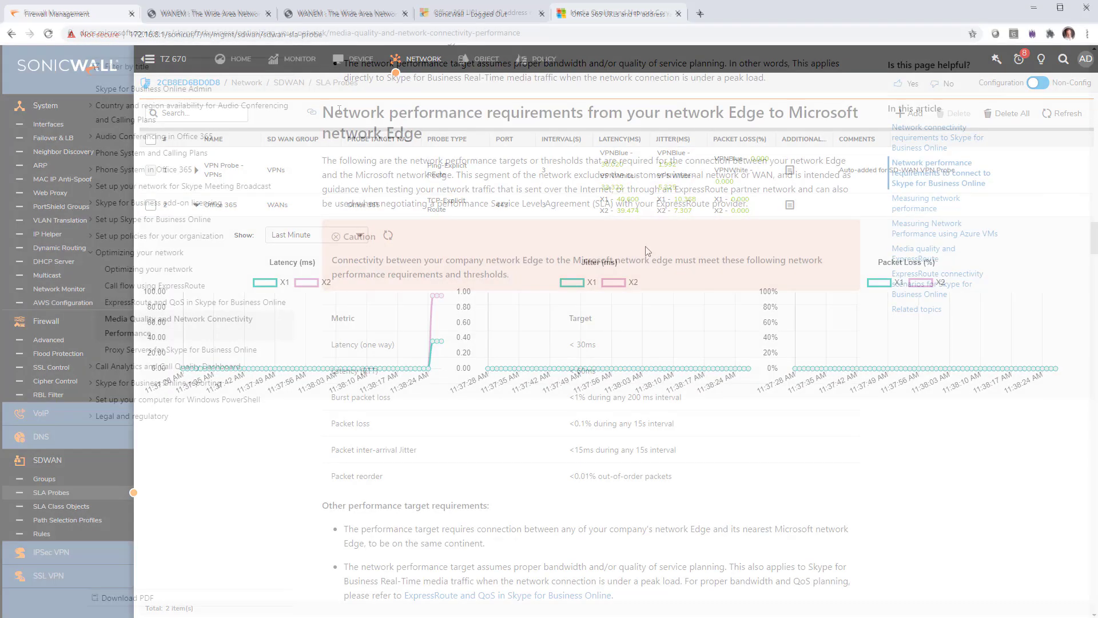
# - Examine the latency (RTT), packet loss and packet inter-arrival jitter targets in Microsoft's Media Quality and Network Connectivity Performance article
pyautogui.moveTo(343, 113); pyautogui.dragTo(618, 135)
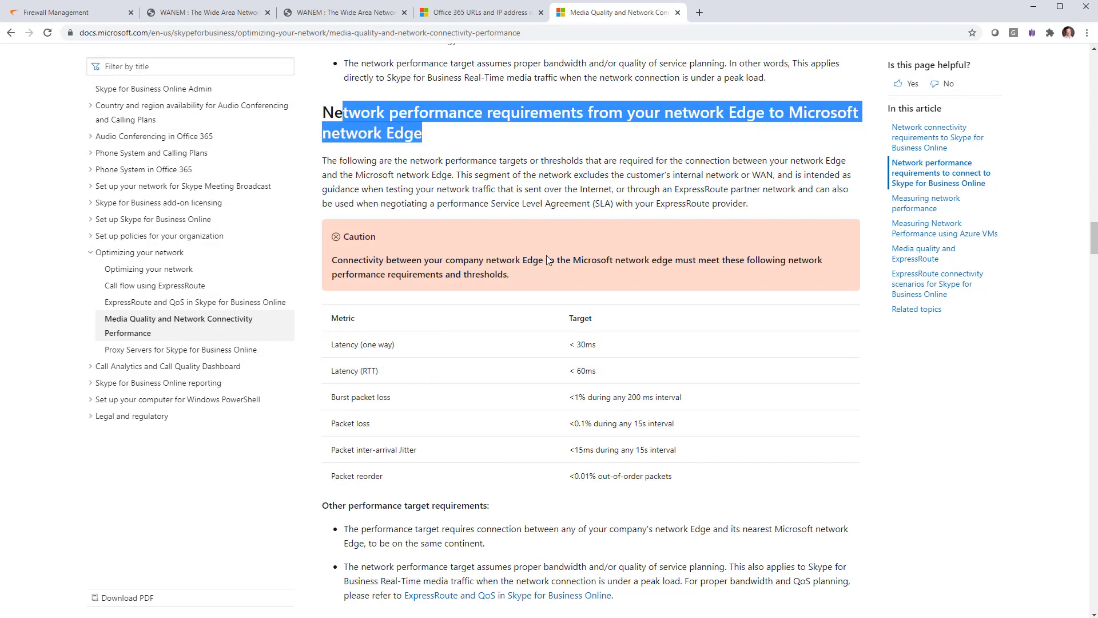
pyautogui.moveTo(337, 372); pyautogui.dragTo(627, 375)
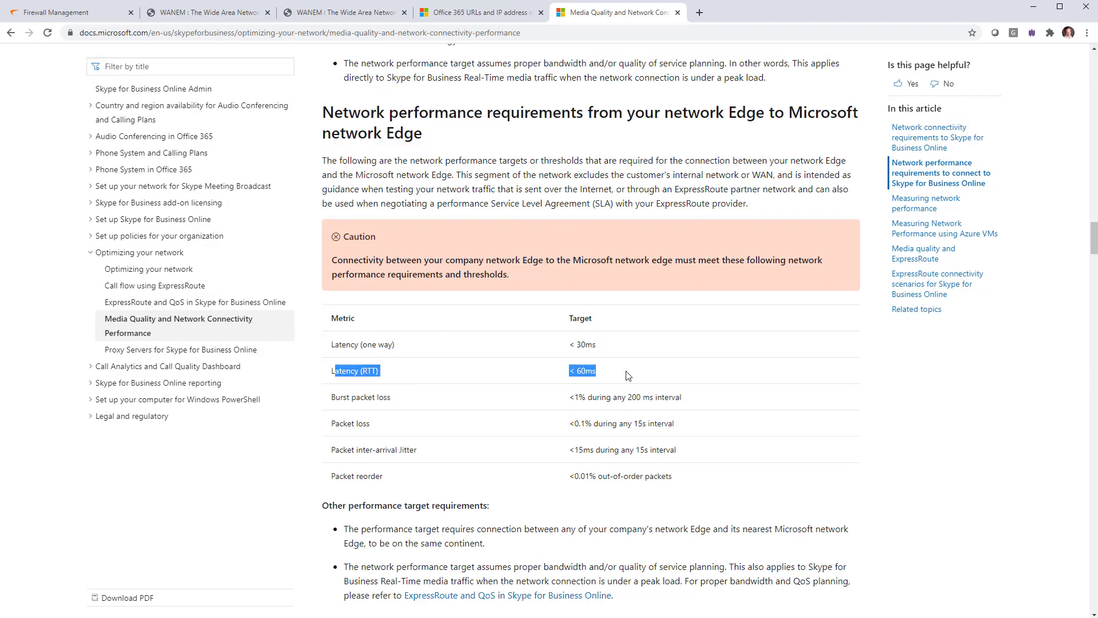
pyautogui.moveTo(330, 423); pyautogui.dragTo(650, 422)
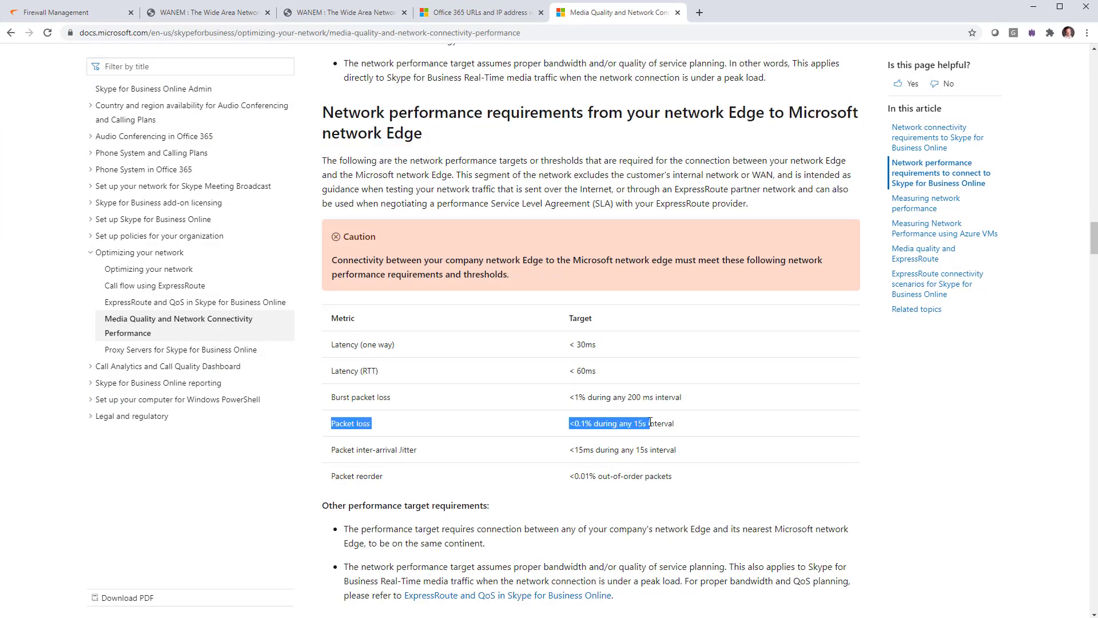
pyautogui.moveTo(346, 451); pyautogui.dragTo(664, 452)
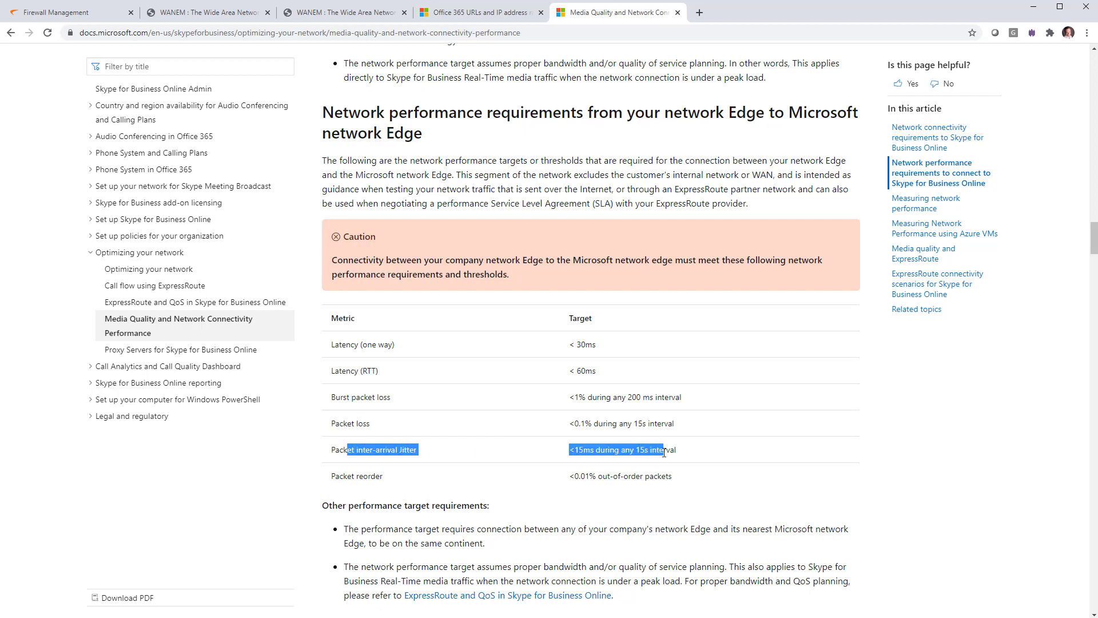
# - Switch back to the firewall management page, review the O365 SLA class object's latency, jitter and loss thresholds, and close it without changes
pyautogui.click(54, 13)
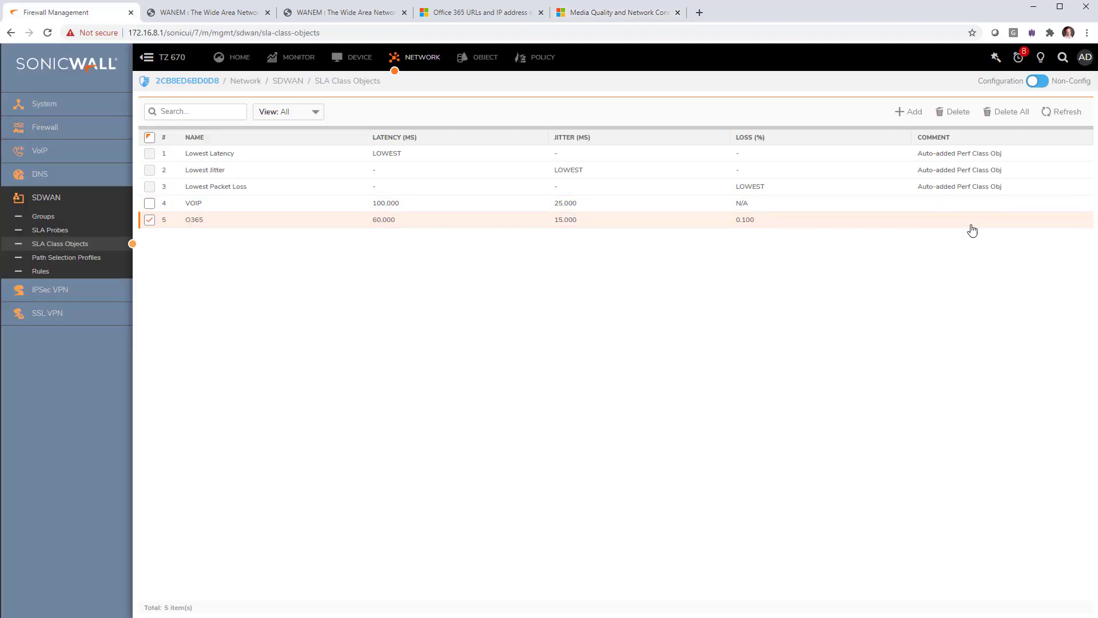
pyautogui.click(1058, 219)
pyautogui.click(647, 277)
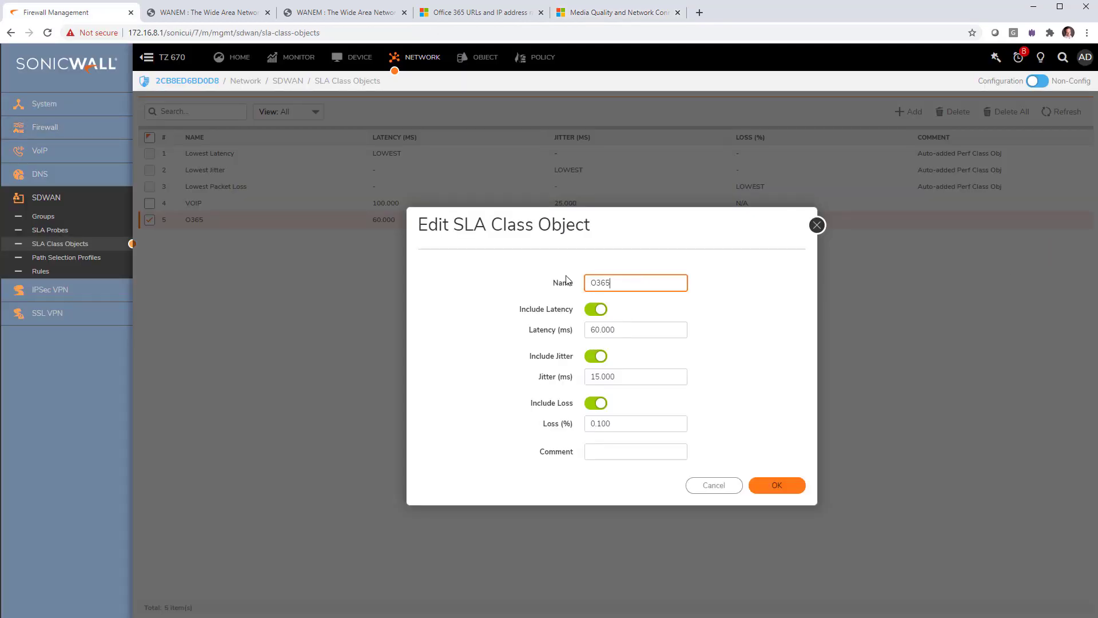
pyautogui.press('Tab')
pyautogui.press('Tab')
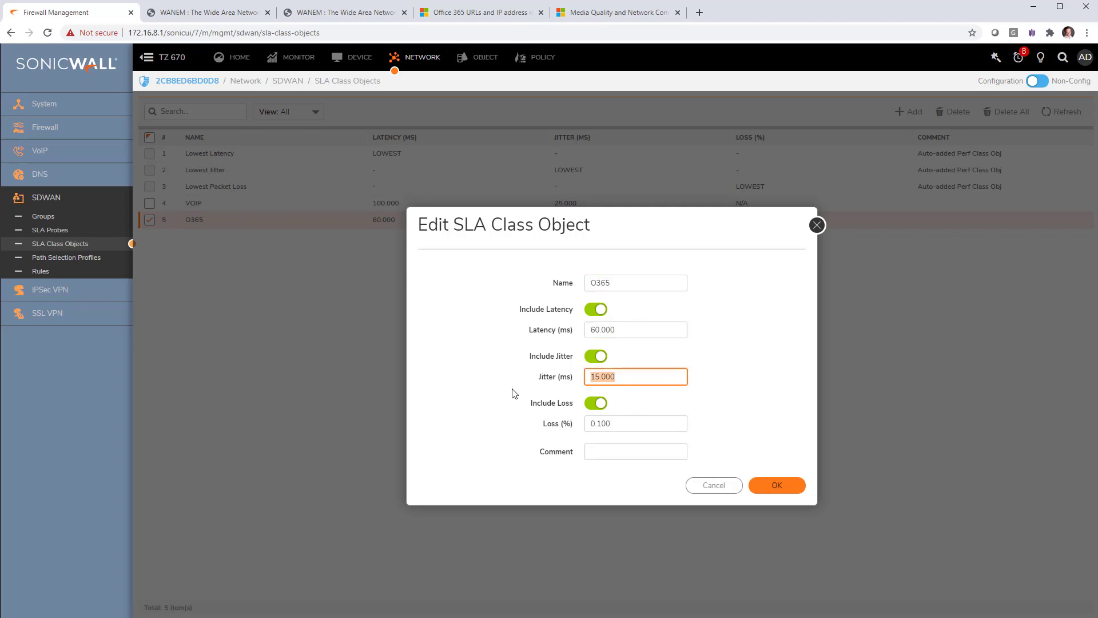
pyautogui.press('Tab')
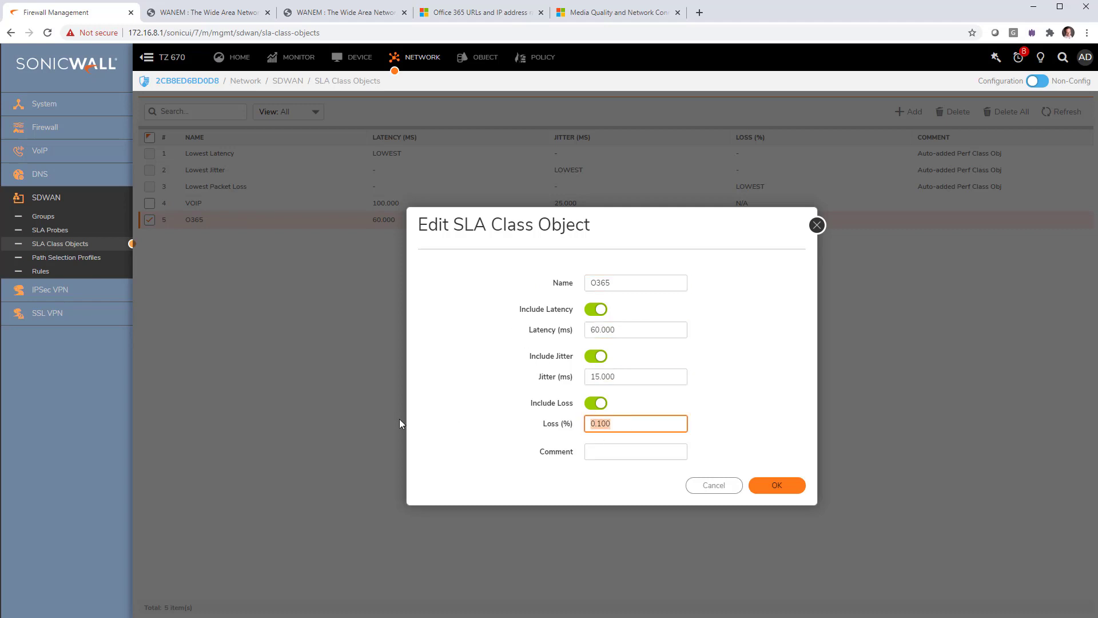
pyautogui.click(719, 492)
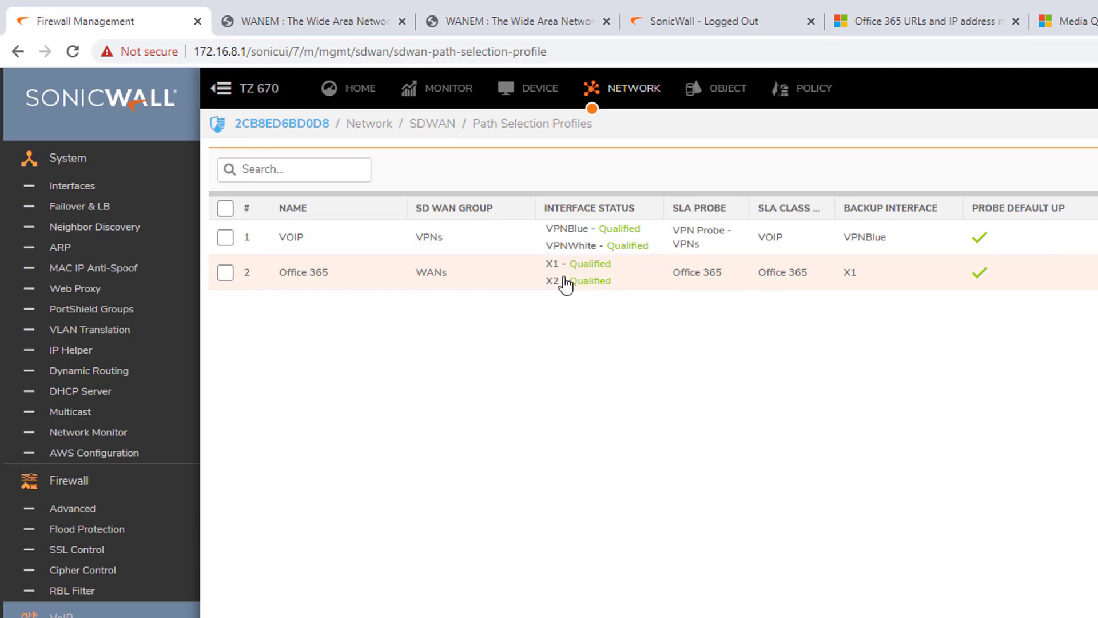
# - Start a new SD-WAN rule named "Office 365" with X0 Subnet as the source
pyautogui.click(892, 114)
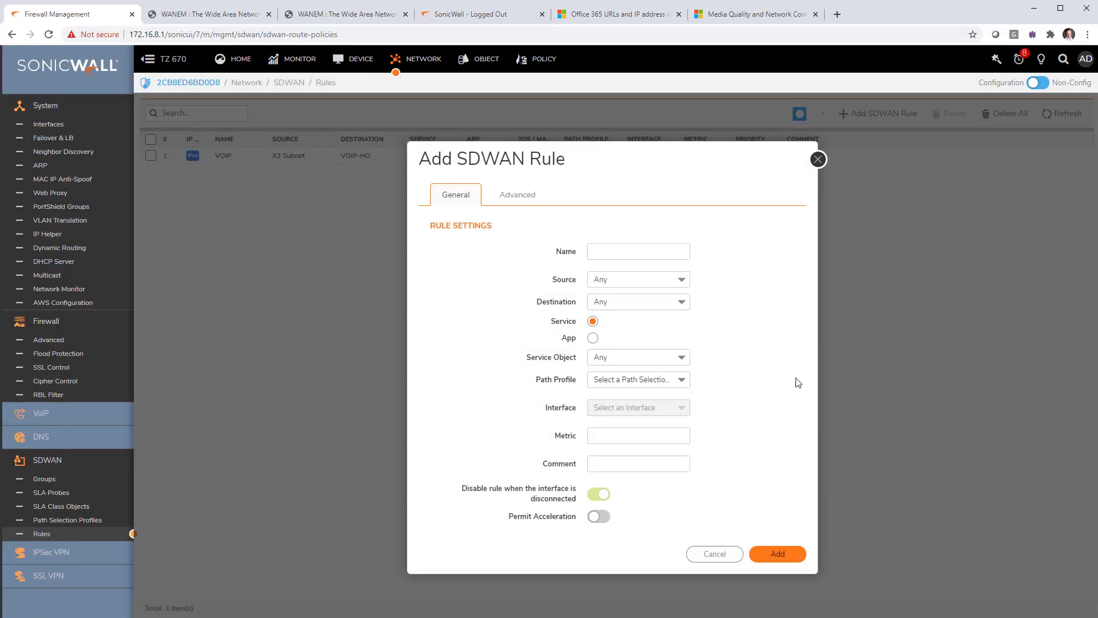
pyautogui.click(638, 251)
pyautogui.write('Office 365')
pyautogui.click(620, 279)
pyautogui.write('X0 Subnet')
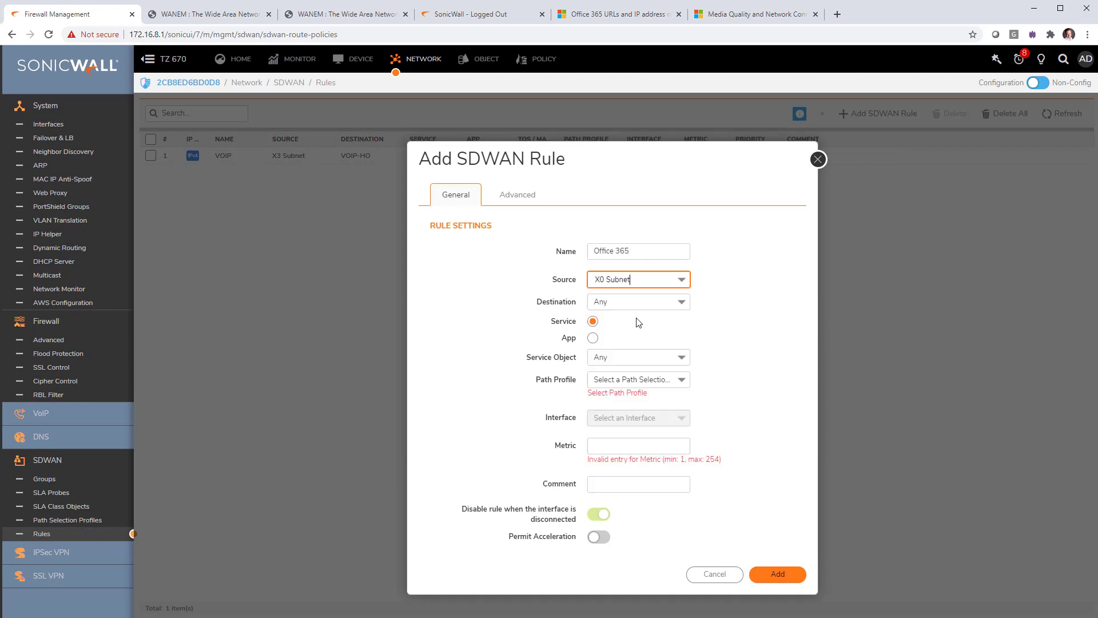
# - Match the rule by app object Office 365 APPs, assign path profile Office 365 and metric 1, and add the rule
pyautogui.click(592, 337)
pyautogui.click(607, 358)
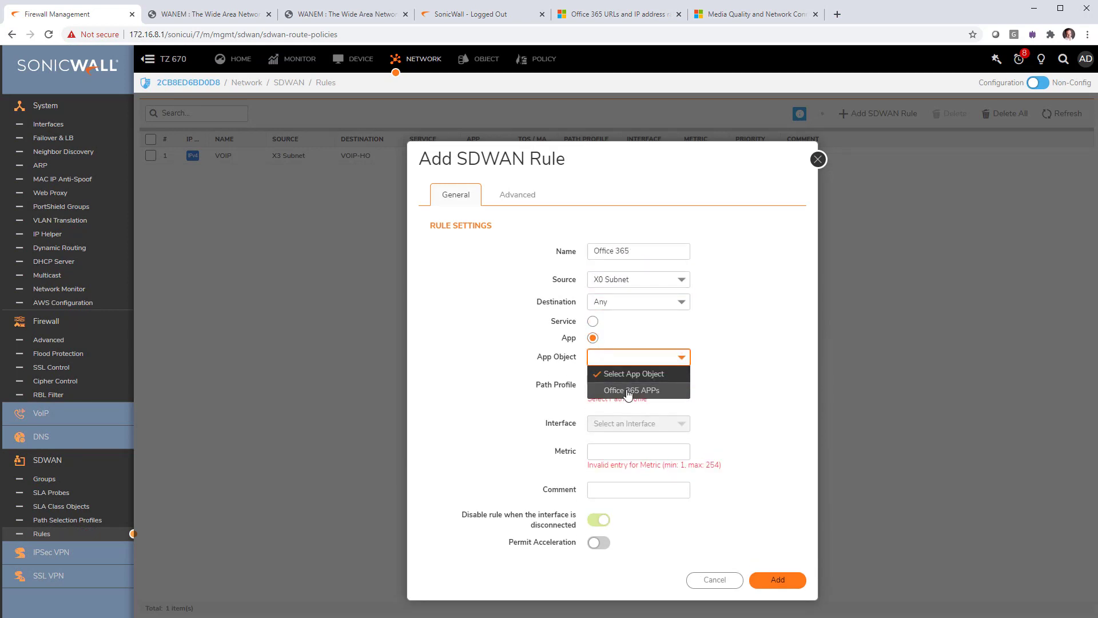
pyautogui.click(628, 391)
pyautogui.click(635, 385)
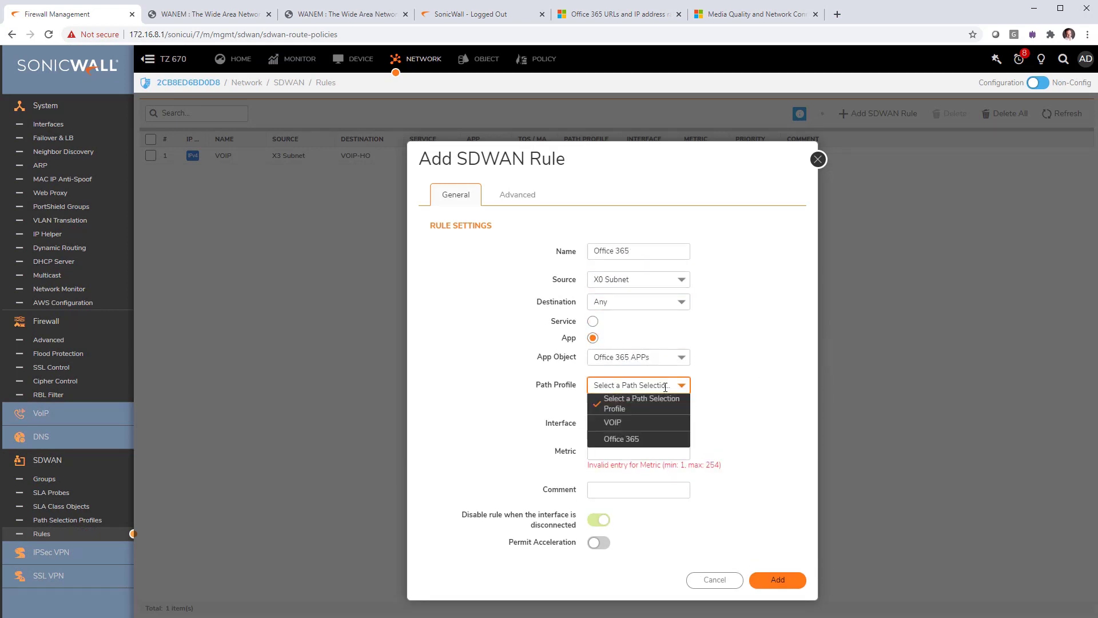
pyautogui.click(649, 444)
pyautogui.click(629, 441)
pyautogui.write('1')
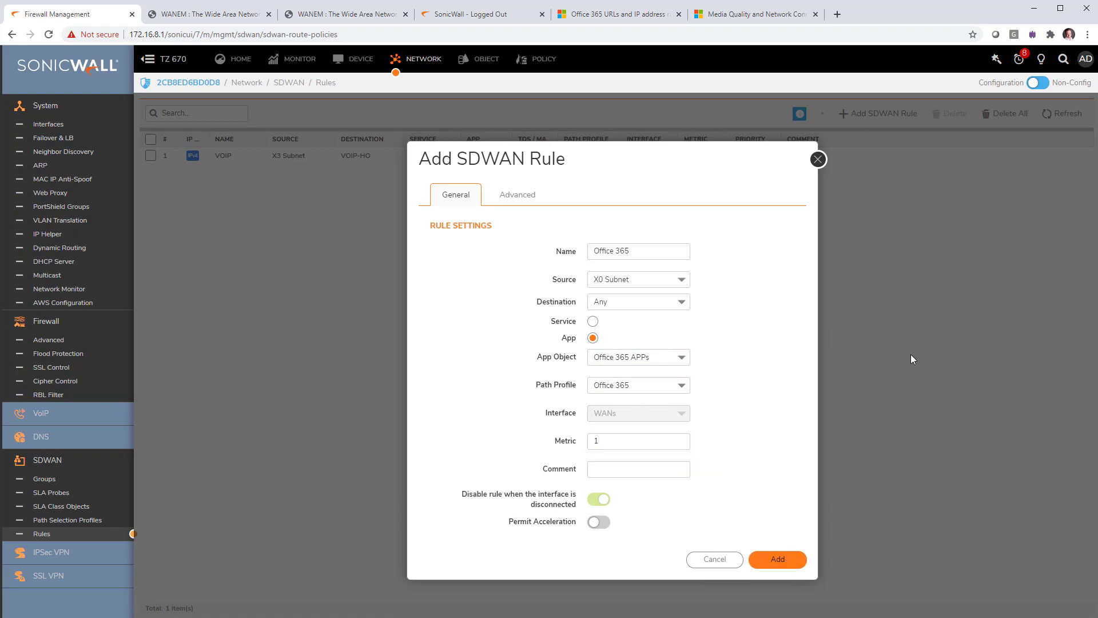
pyautogui.press('Return')
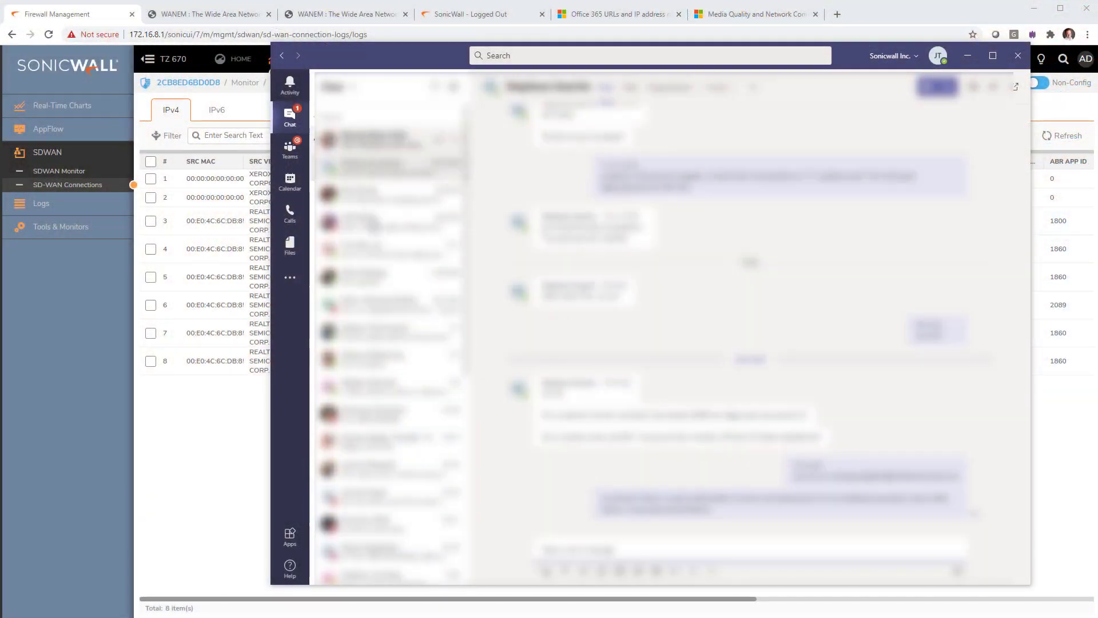
# - Open Files in Microsoft Teams and check the destination interfaces of the flows in the firewall's SD-WAN connections list
pyautogui.click(290, 245)
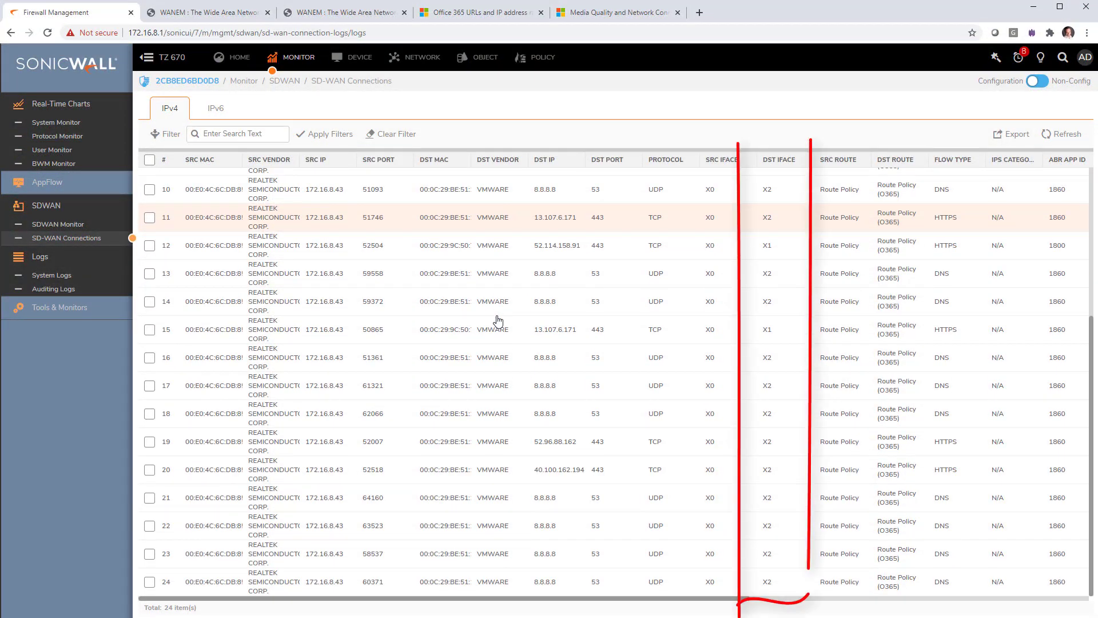
pyautogui.scroll(1, 497, 322)
pyautogui.scroll(2, 497, 321)
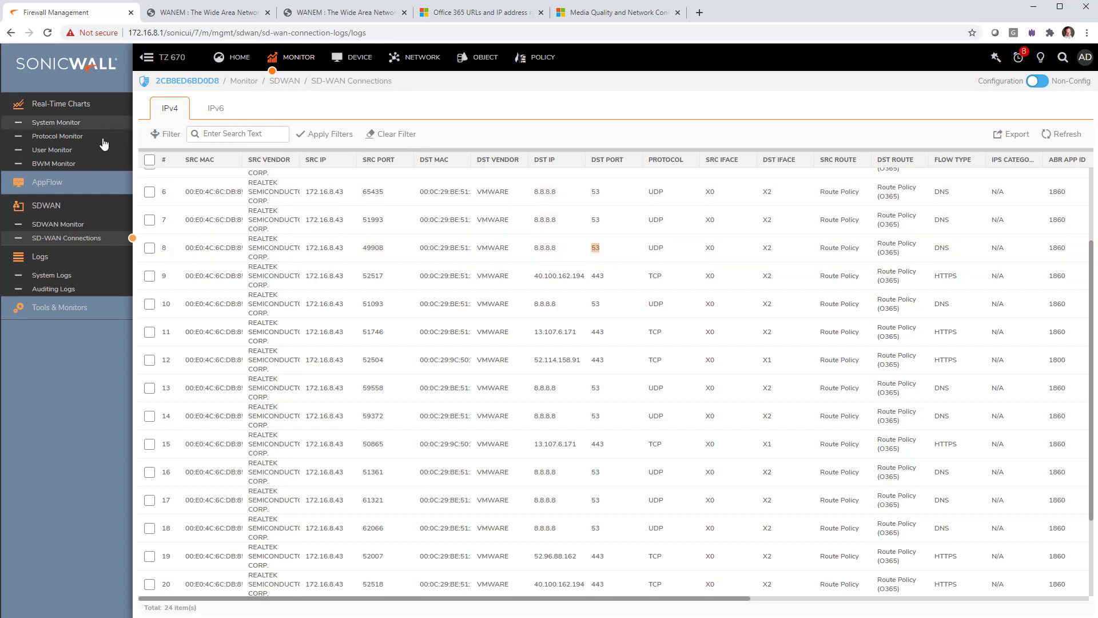
# - Search the system logs for "microsoft" and review the application detection messages down to the oldest entry
pyautogui.click(91, 278)
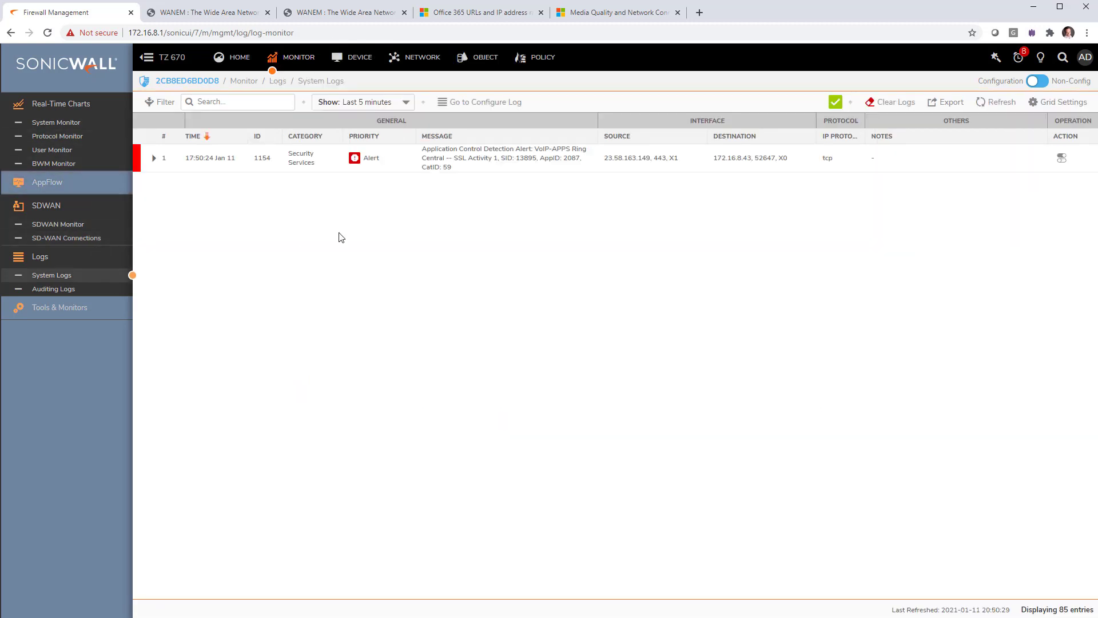
pyautogui.click(263, 104)
pyautogui.write('microsoft')
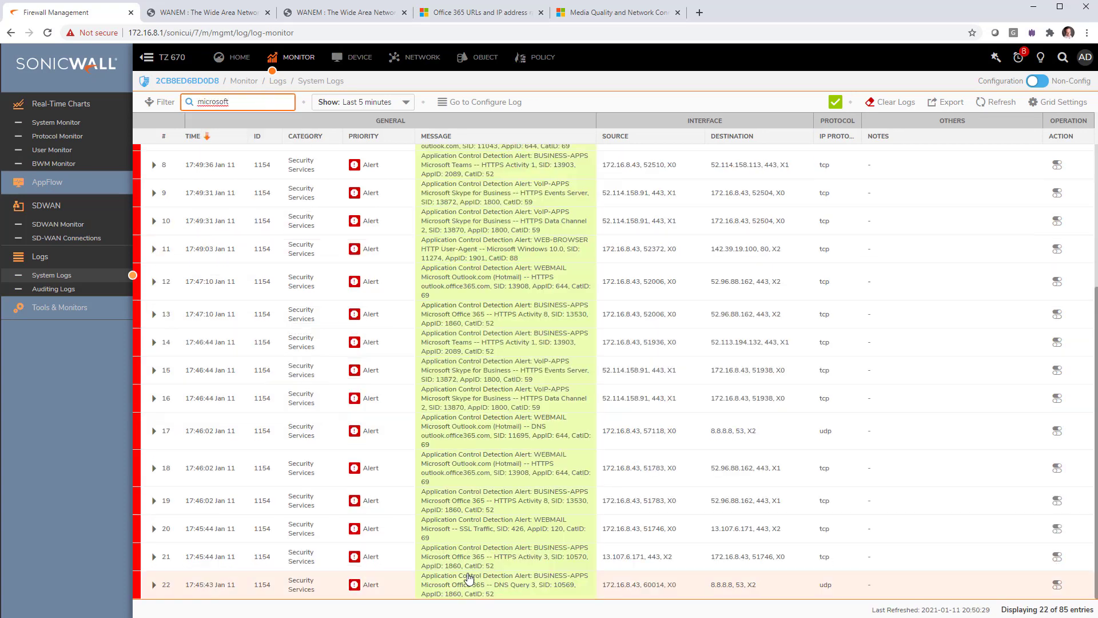
pyautogui.scroll(-5, 469, 579)
pyautogui.moveTo(520, 581); pyautogui.dragTo(576, 593)
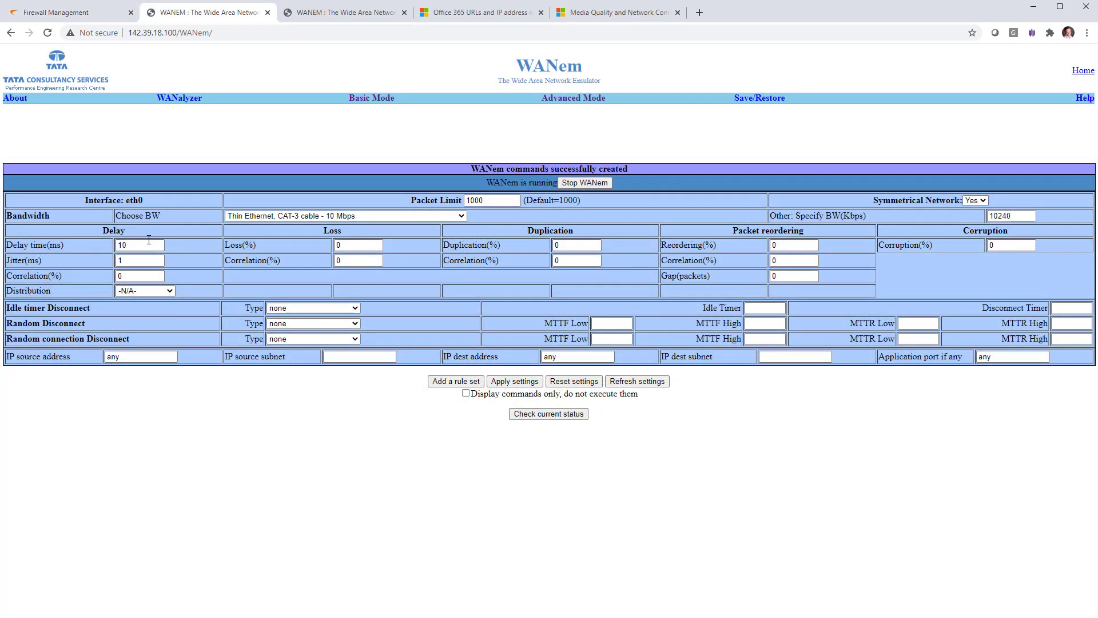
# - Set the delay time to 100 ms and clear the jitter value in the first WANem emulator, and apply the settings
pyautogui.click(148, 244)
pyautogui.write('10')
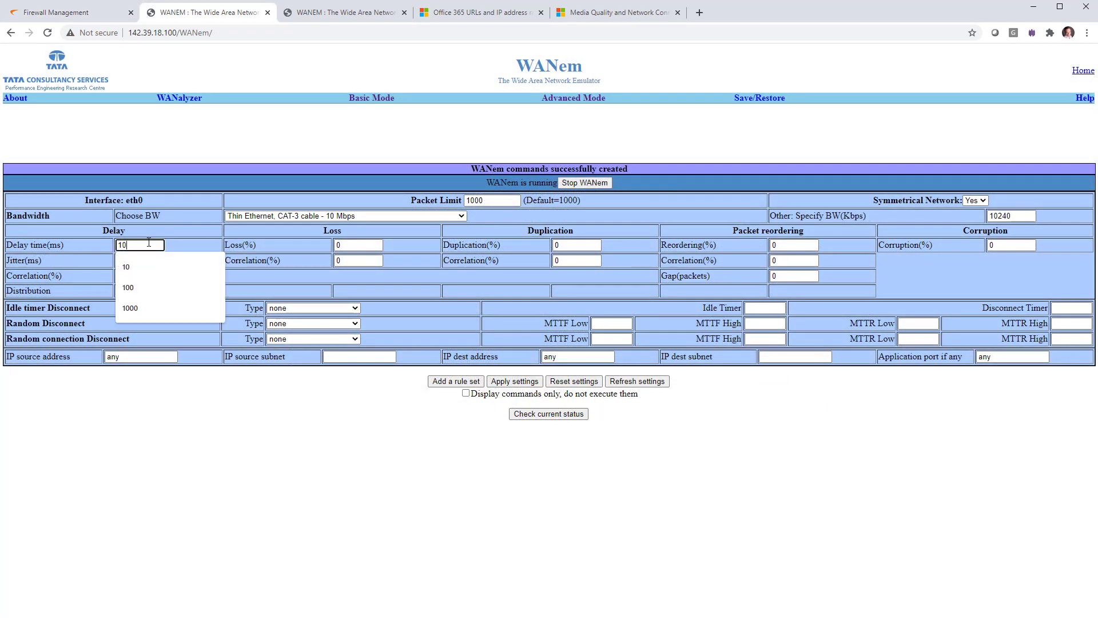
pyautogui.write('0')
pyautogui.click(159, 259)
pyautogui.write('1')
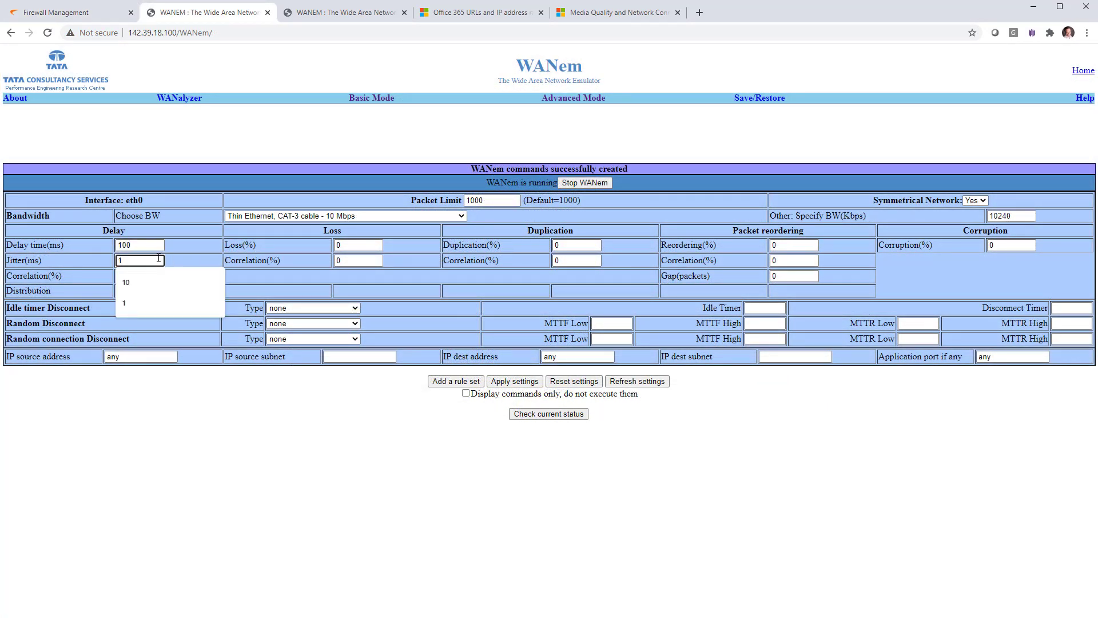
pyautogui.press('BackSpace')
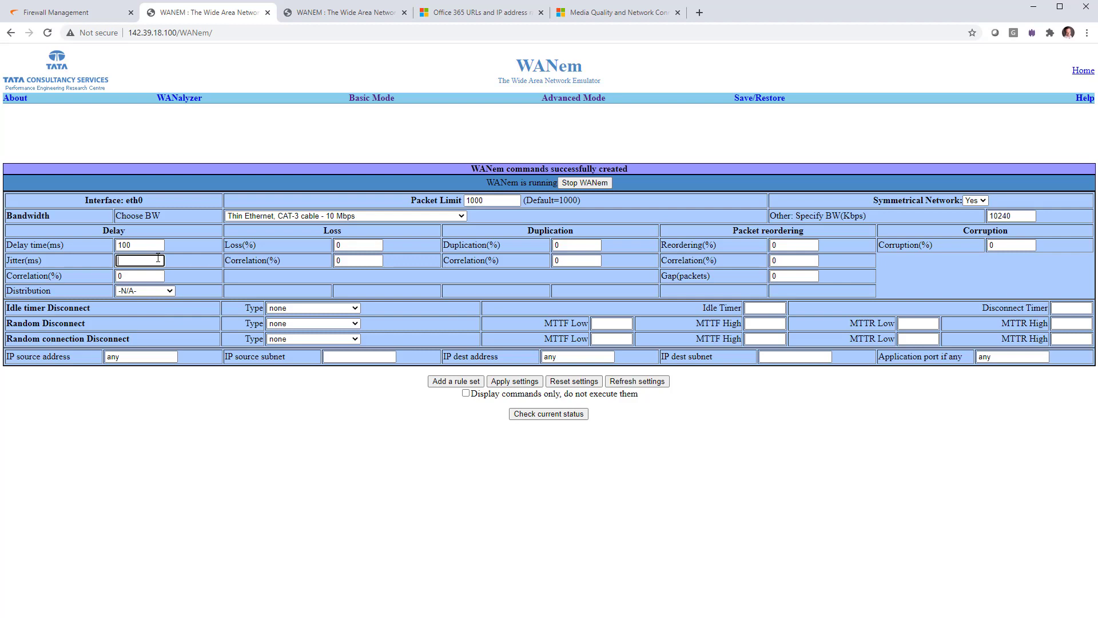
pyautogui.click(514, 381)
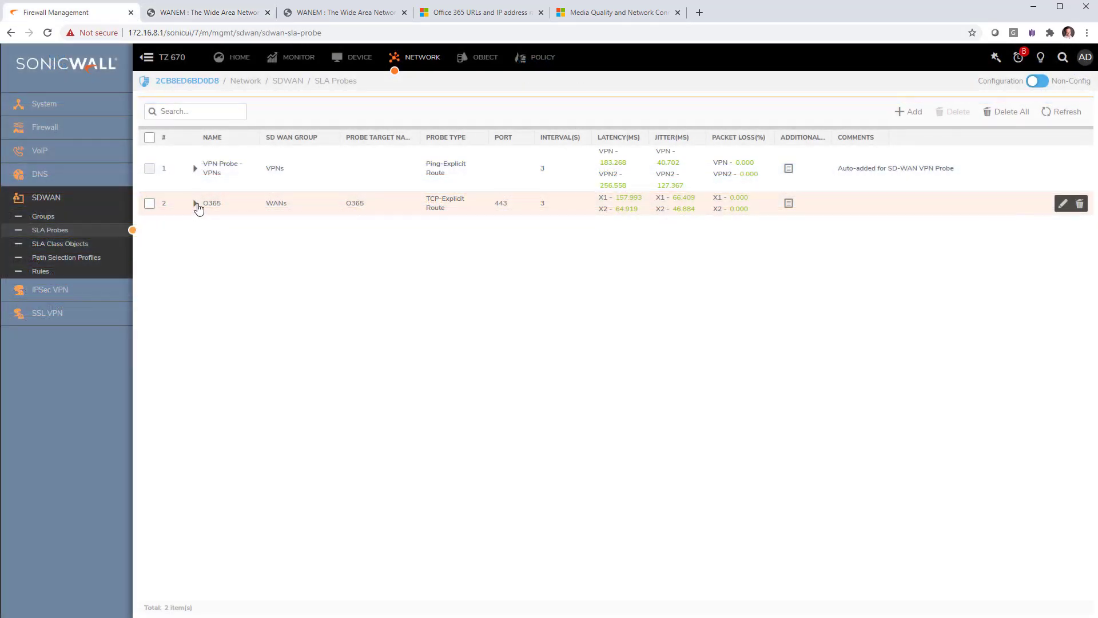
# - Expand the O365 SLA probe on the firewall and refresh its last-minute latency, jitter and packet loss graphs
pyautogui.click(195, 204)
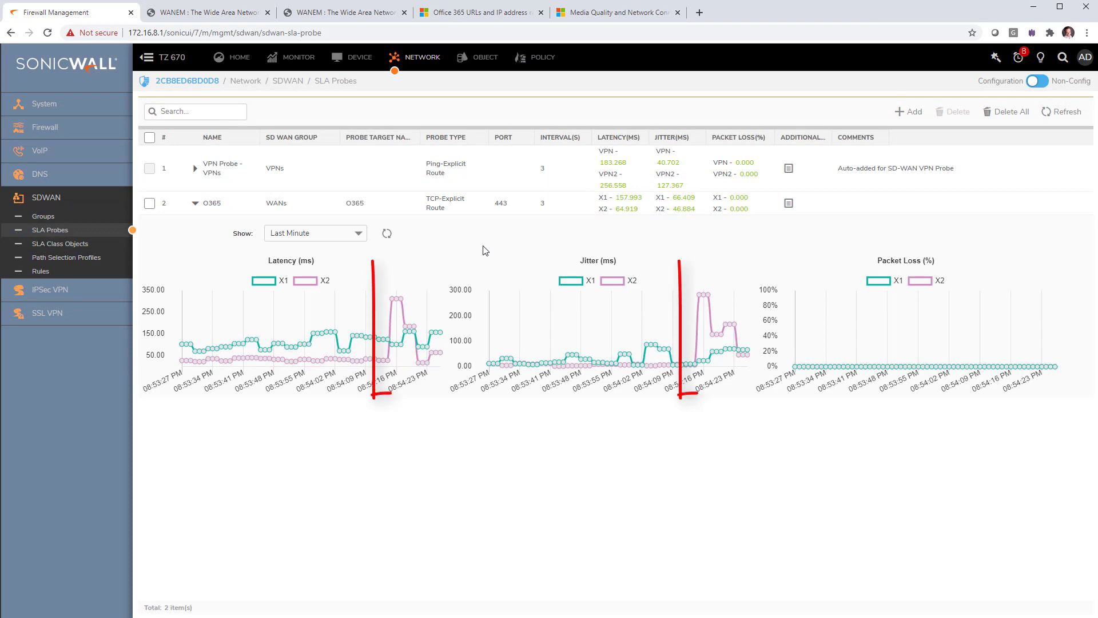
pyautogui.click(388, 233)
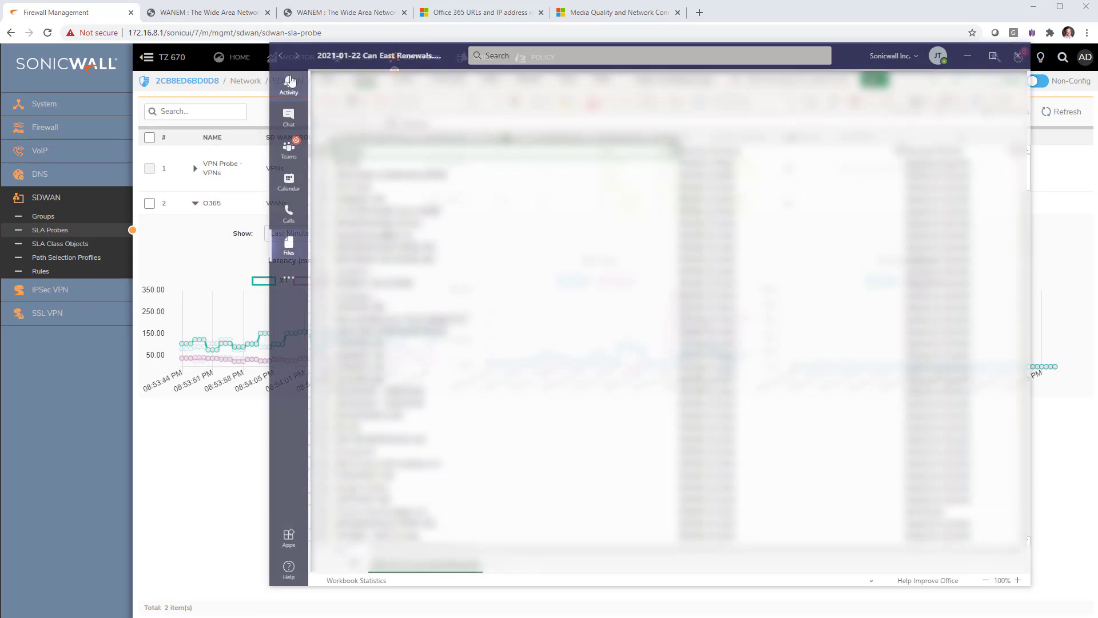